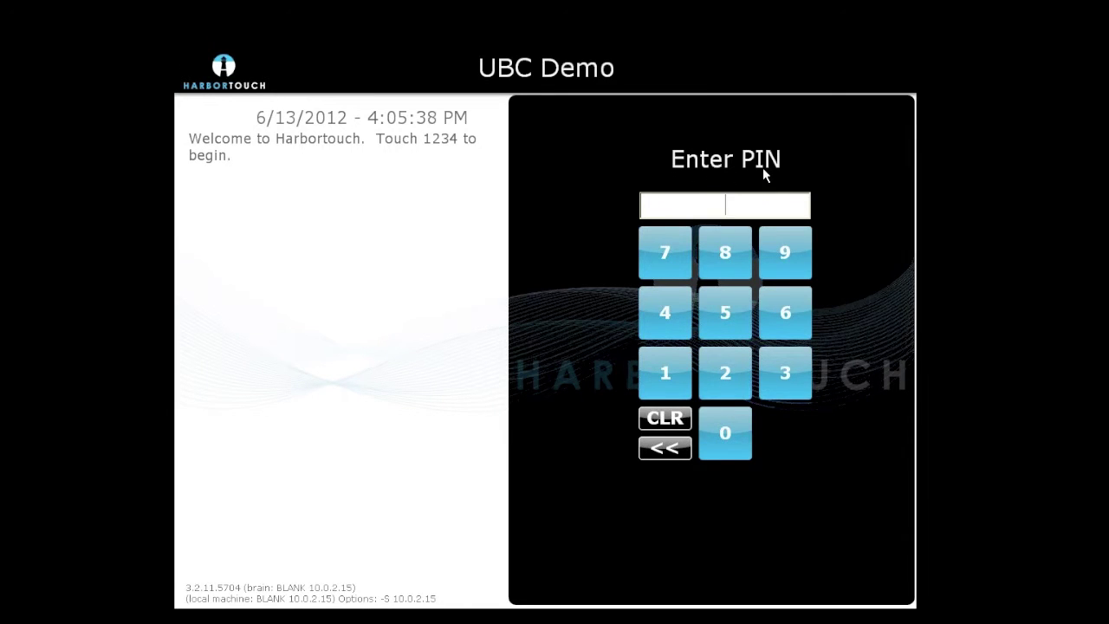
click(671, 364)
click(738, 371)
click(782, 375)
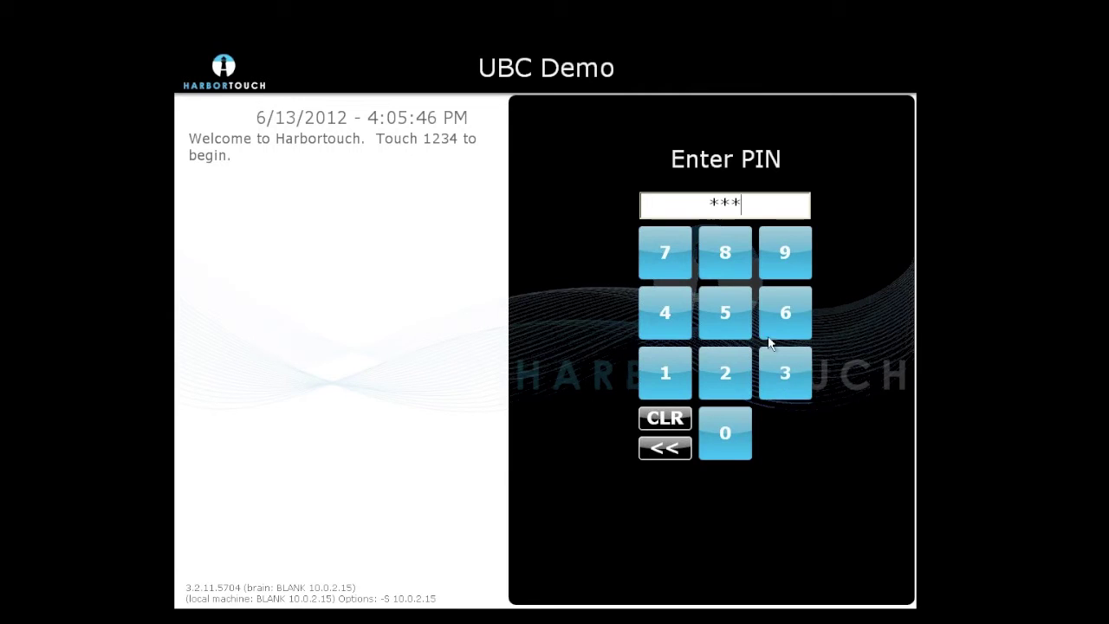
click(667, 312)
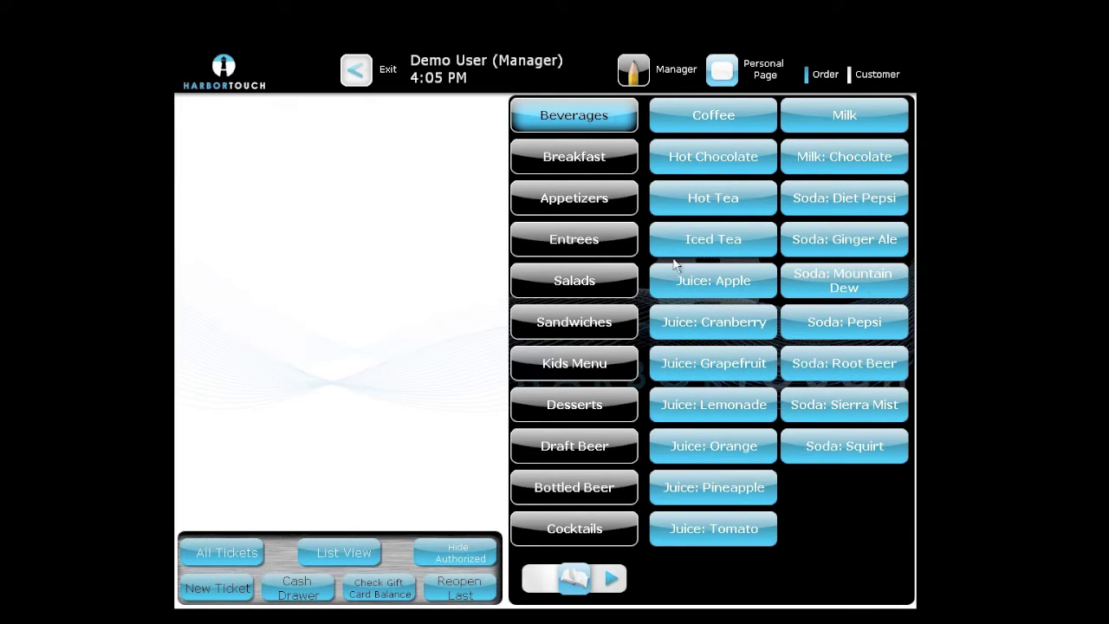
Step: Browse the Breakfast, Appetizer, Entree, Salad and Dessert menu categories
click(557, 156)
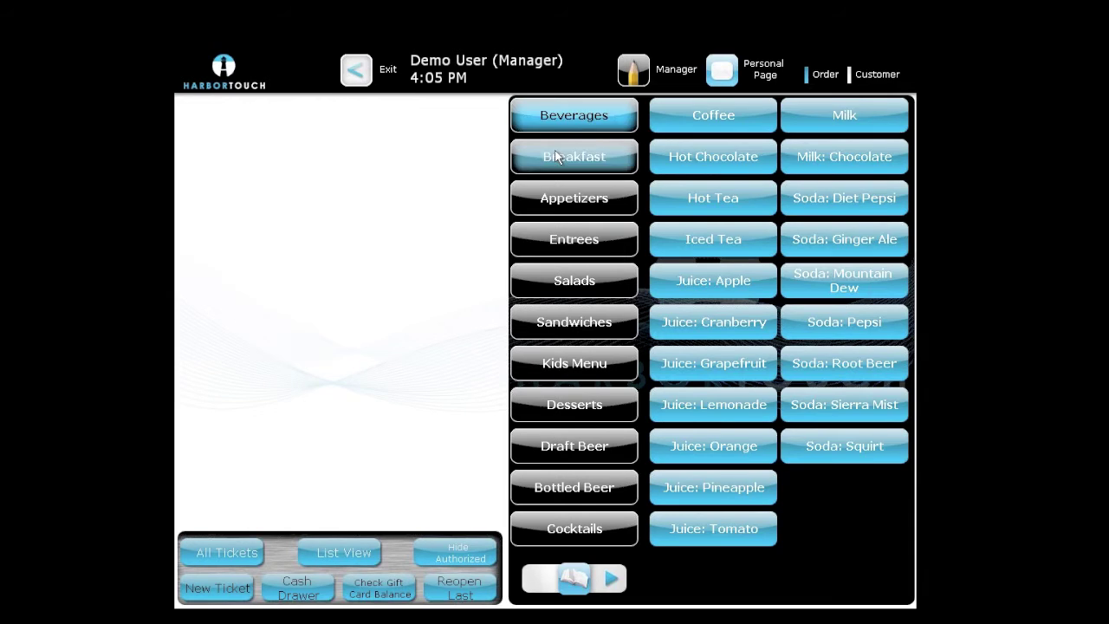
click(553, 197)
click(550, 242)
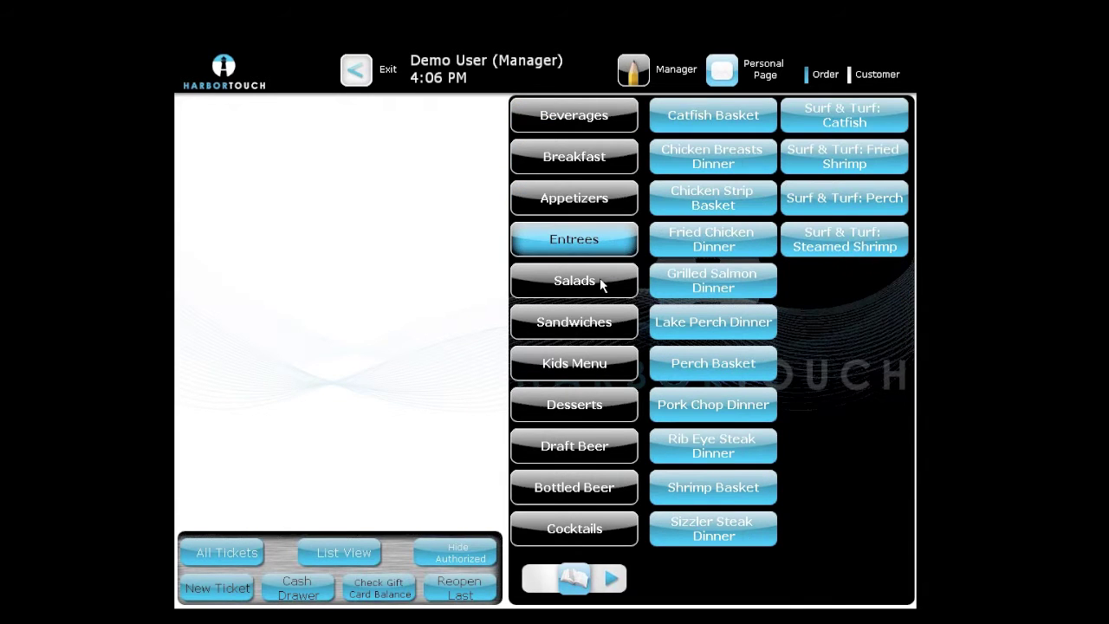
click(596, 243)
click(568, 278)
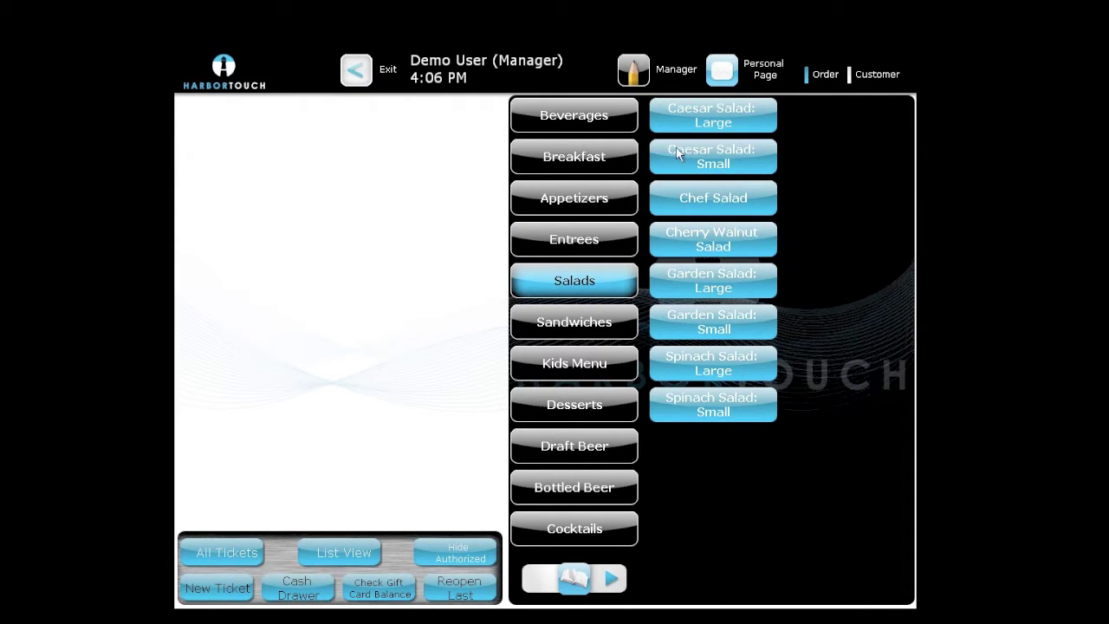
click(607, 392)
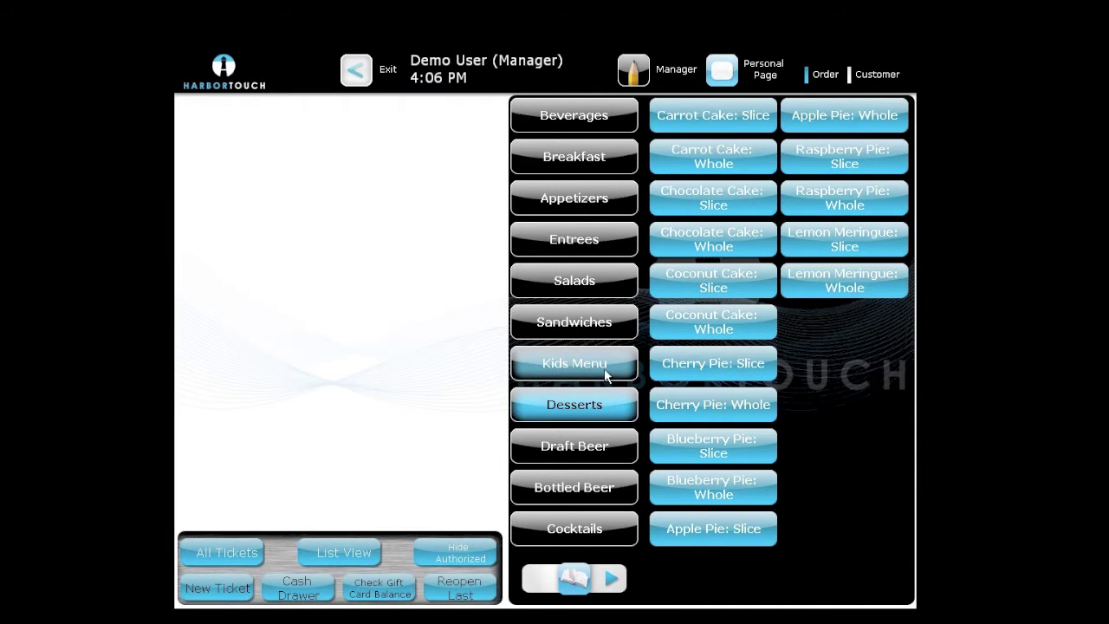
Step: Return through Kids Menu, Sandwiches and Salads to Breakfast and add Toast ($1.50)
click(604, 368)
click(603, 322)
click(602, 280)
click(601, 239)
click(601, 201)
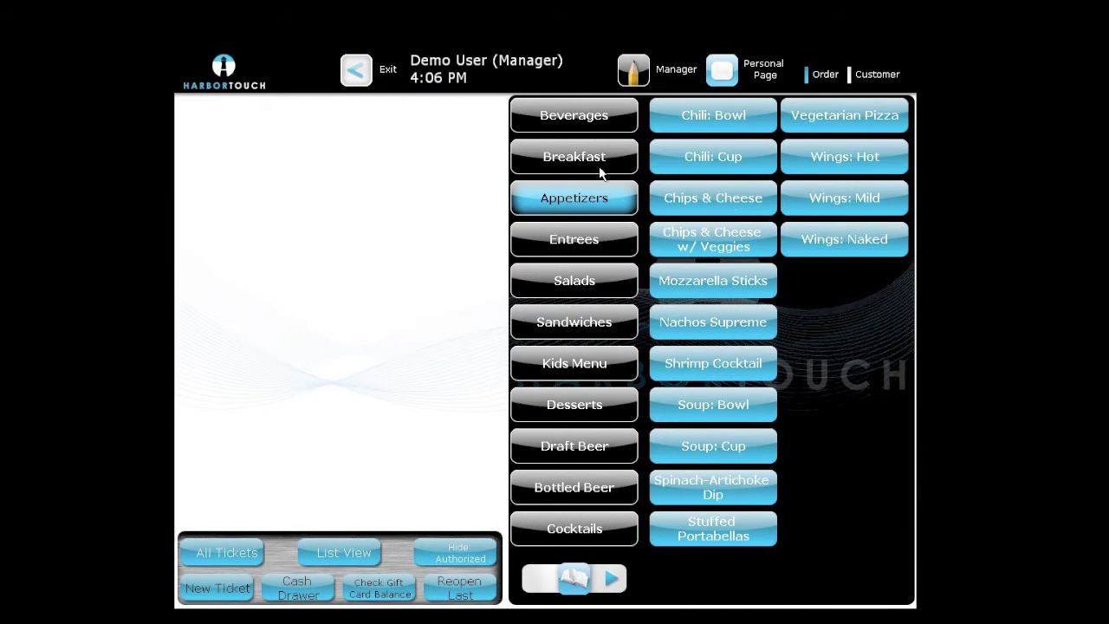
click(601, 167)
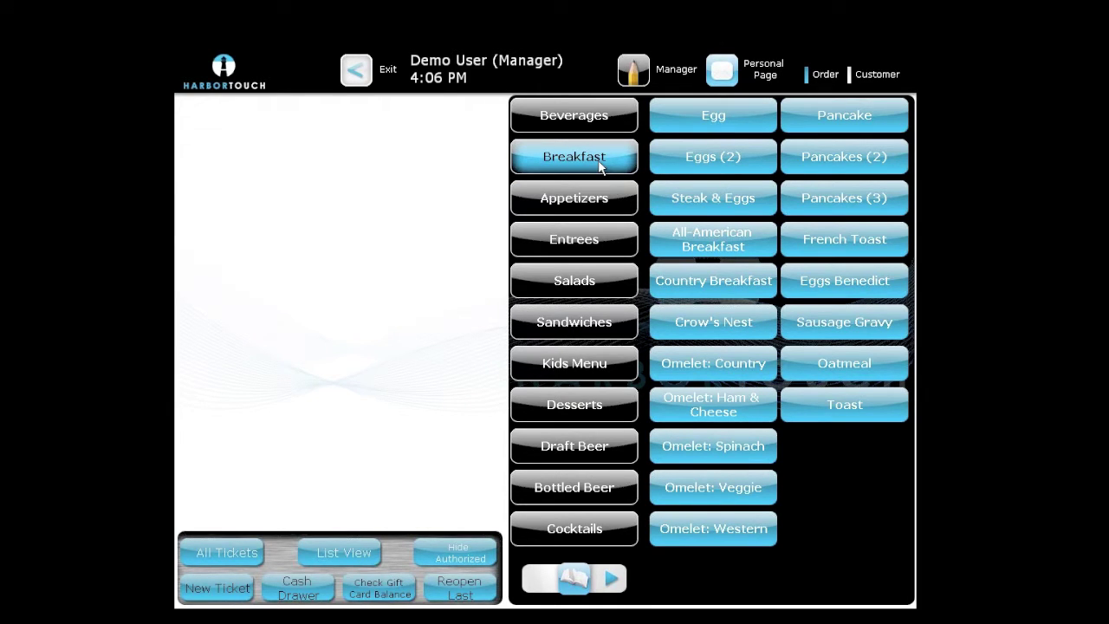
click(839, 402)
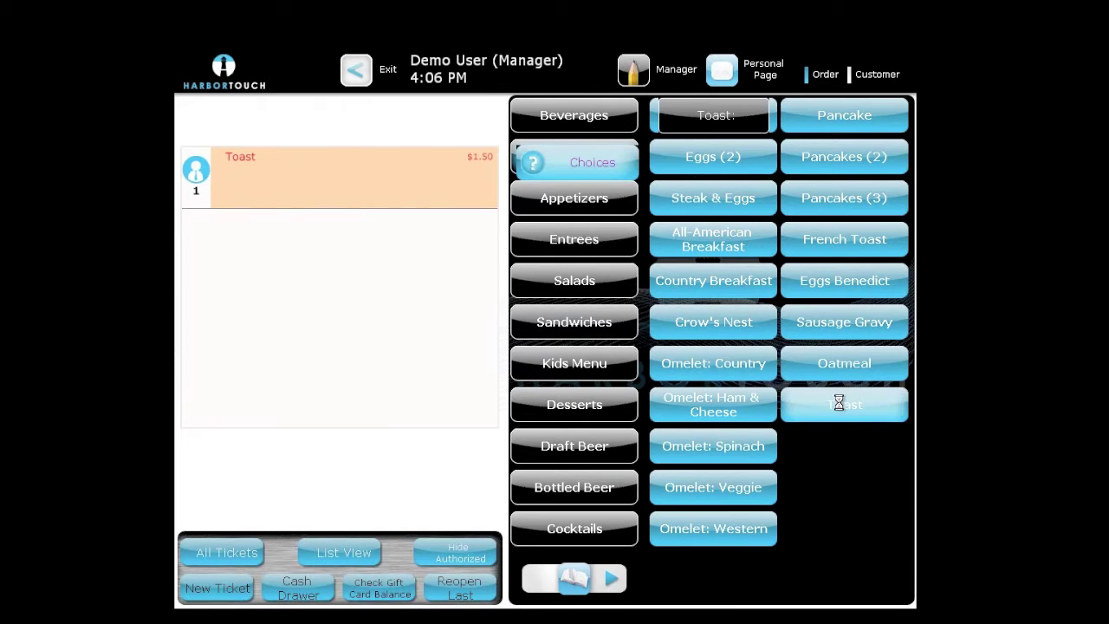
Step: Keep the Toast ticket, add Oatmeal from the menu, and open payment for $4.24
click(389, 116)
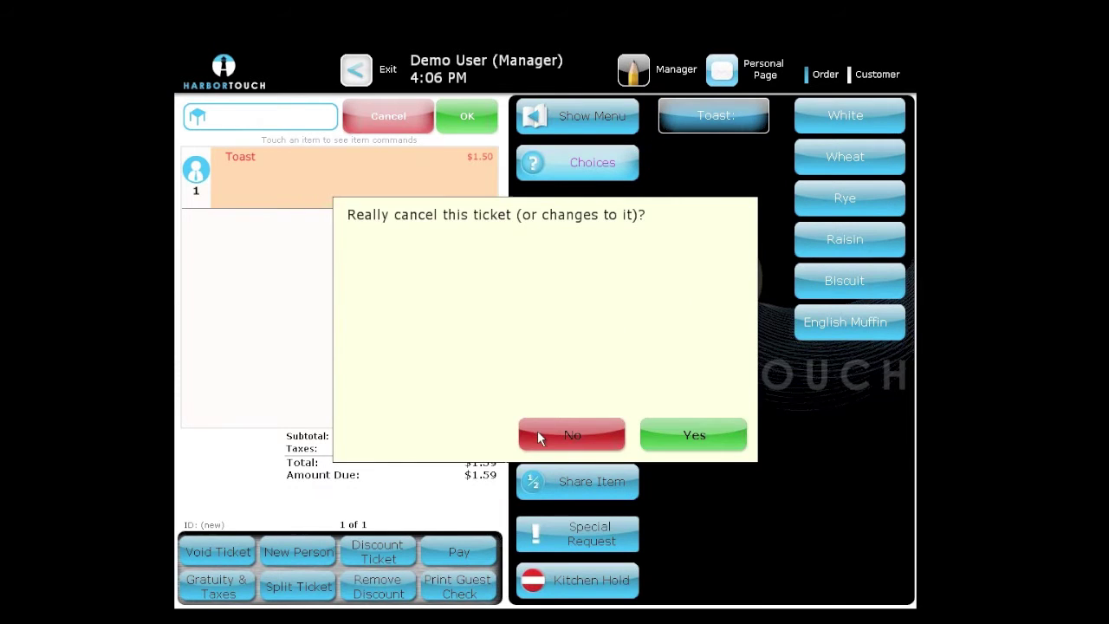
click(538, 435)
click(582, 108)
click(880, 366)
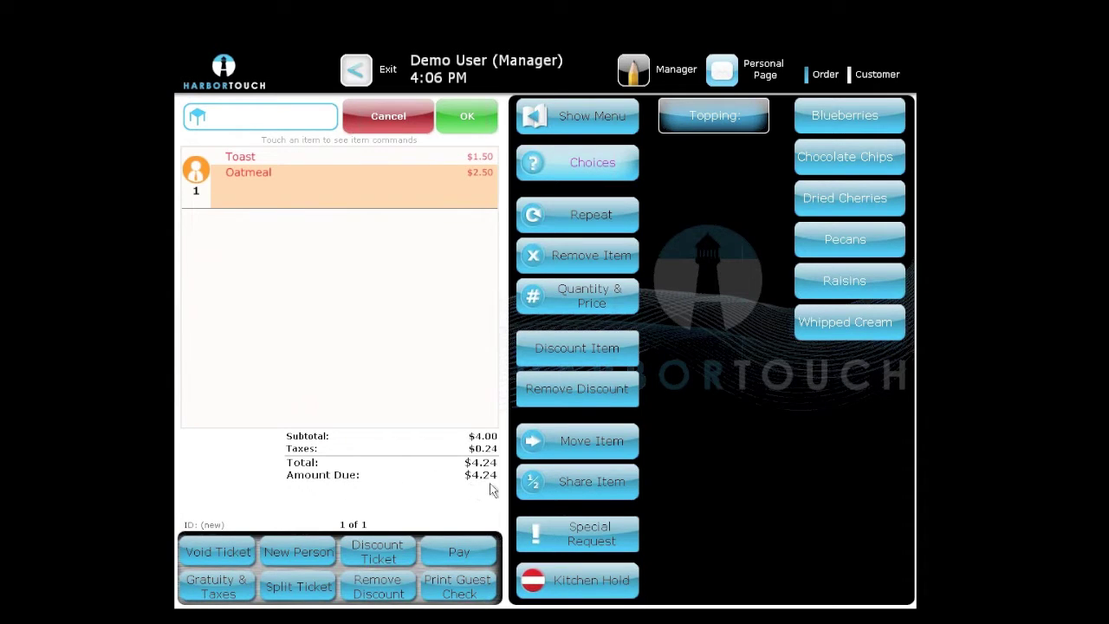
click(462, 553)
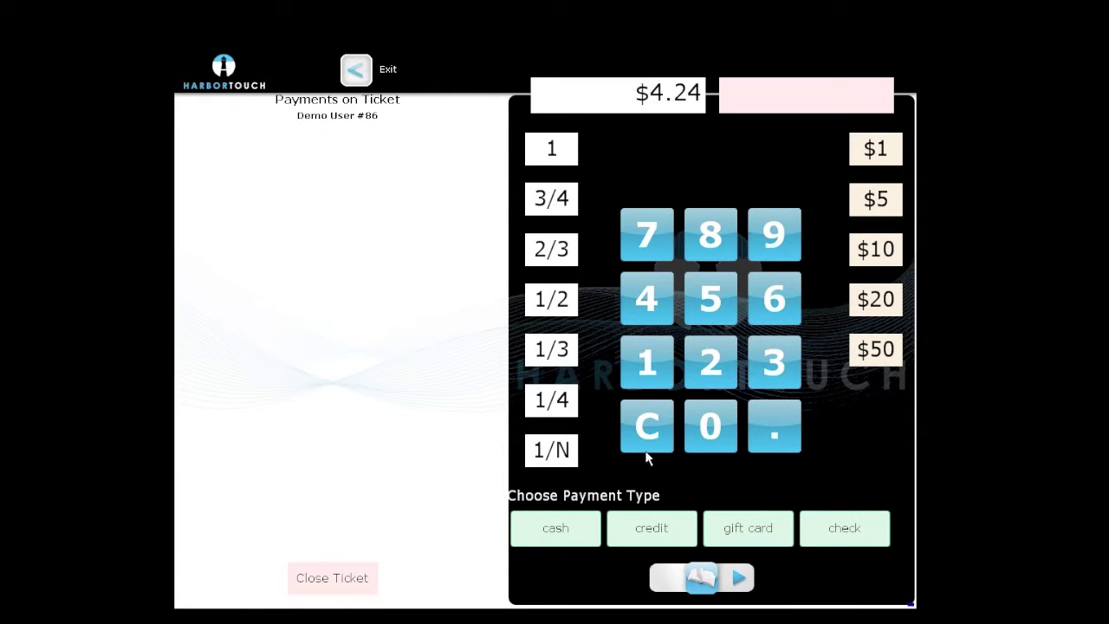
click(659, 530)
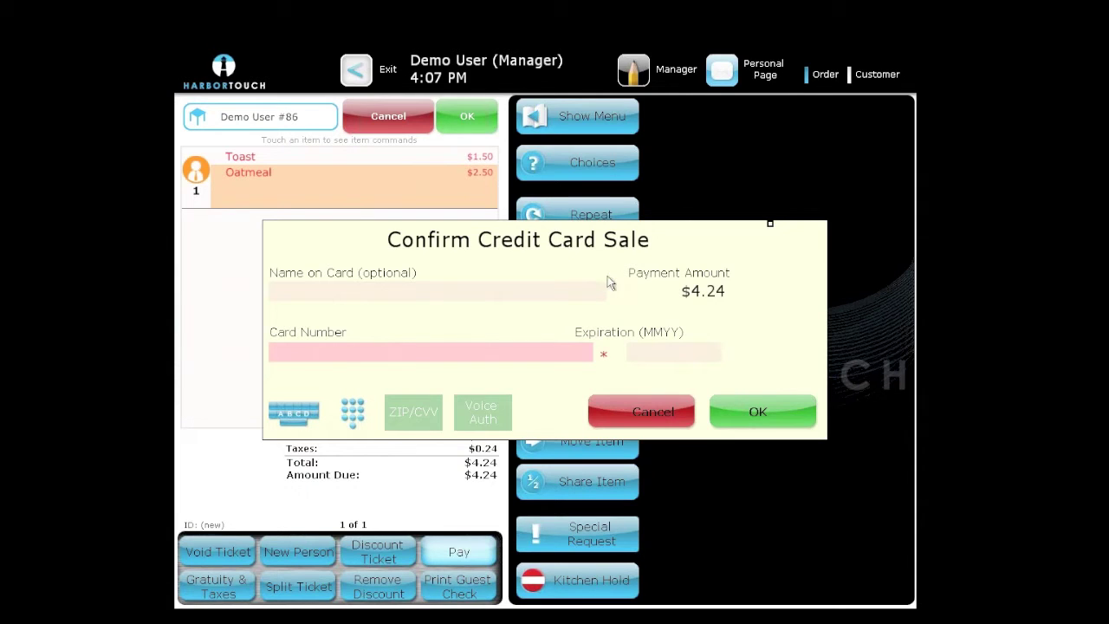
click(657, 411)
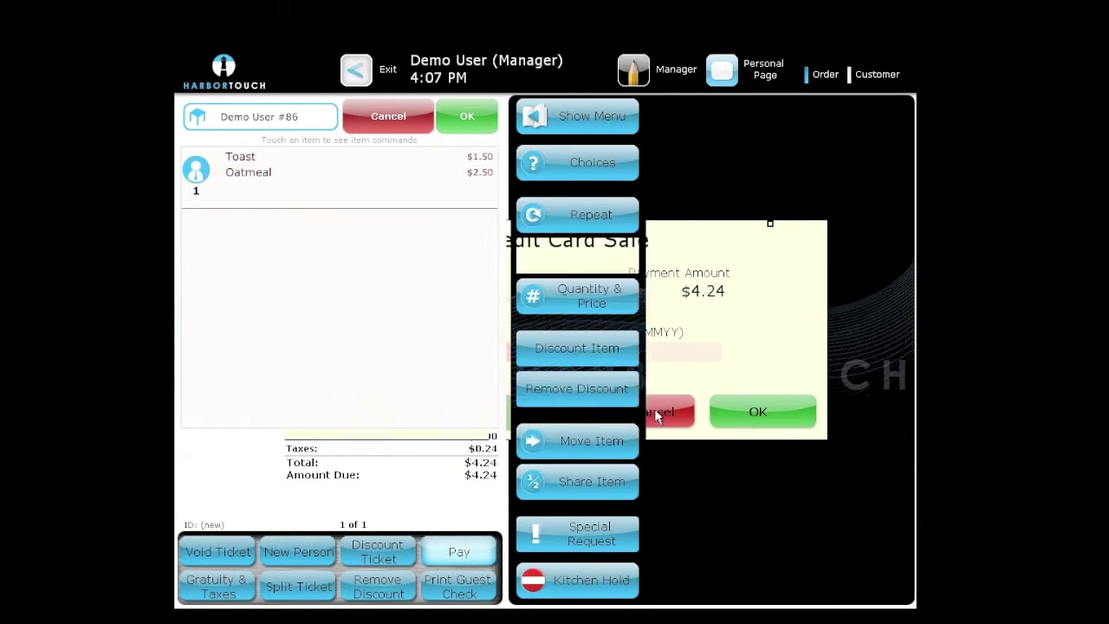
click(482, 554)
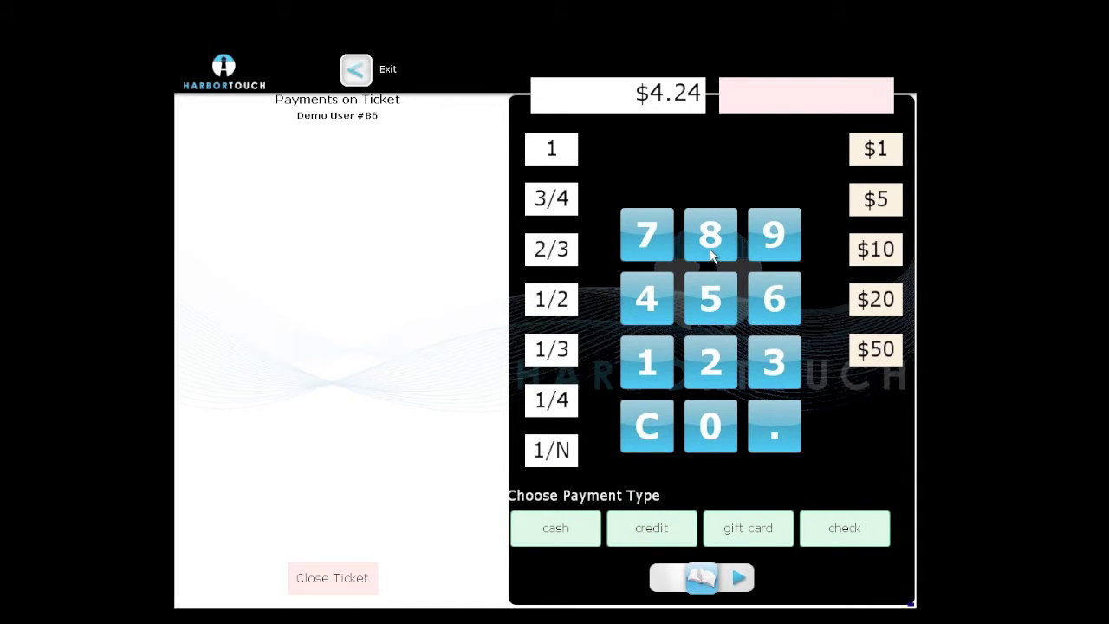
Step: Pay the $4.24 ticket with $5.00 cash and finish after $0.76 change
click(873, 198)
click(568, 532)
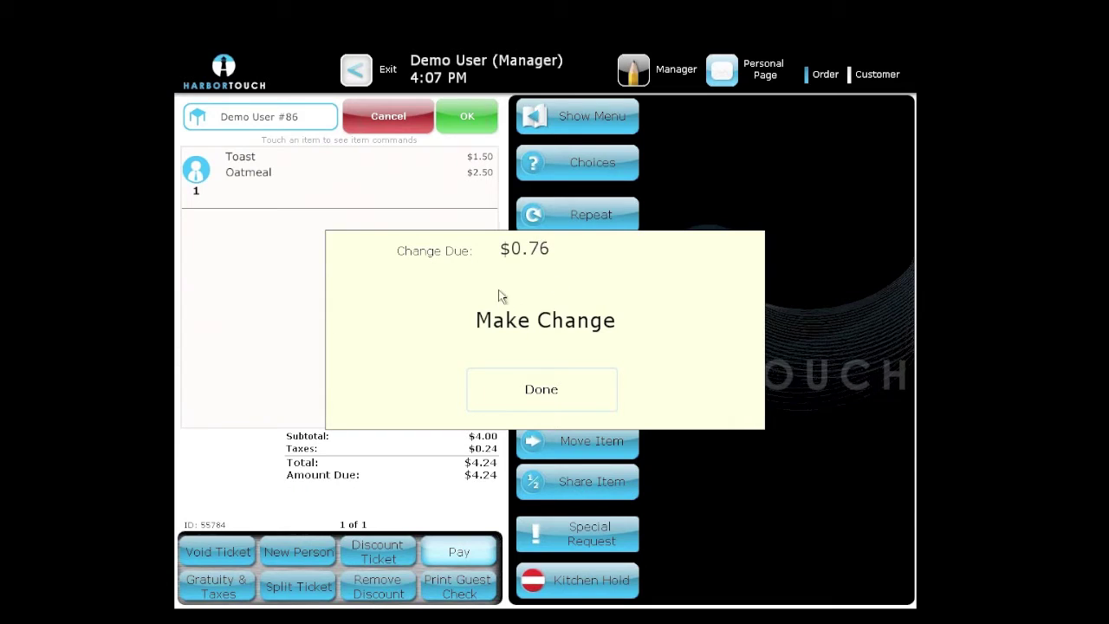
click(562, 388)
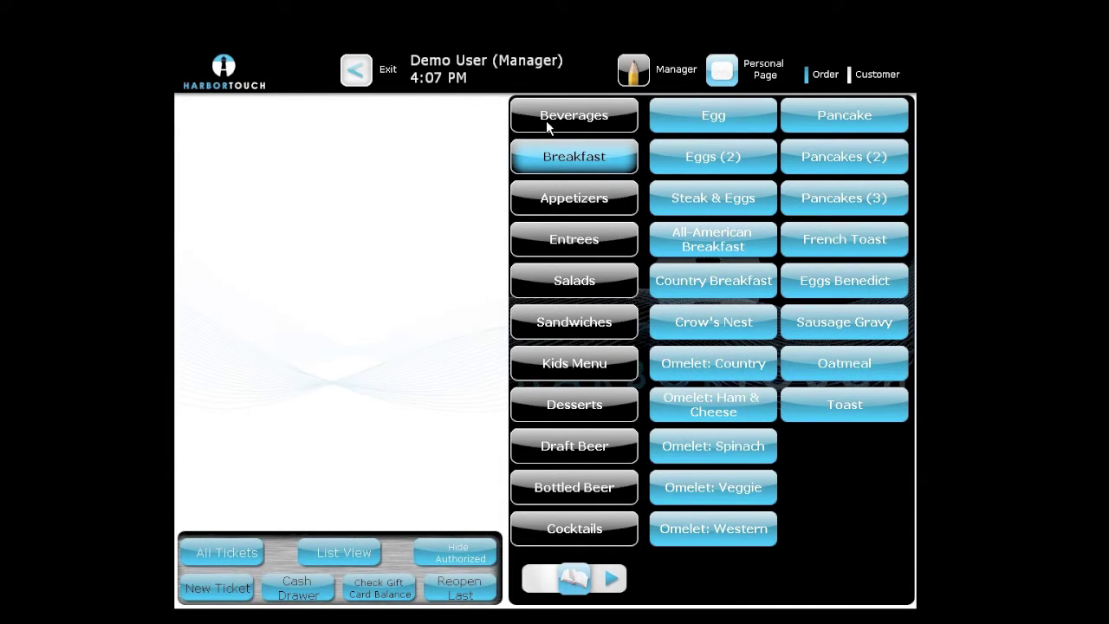
Step: Start a ticket with two $1.75 Pancakes for guest 1, then add guest 2
click(829, 126)
click(582, 121)
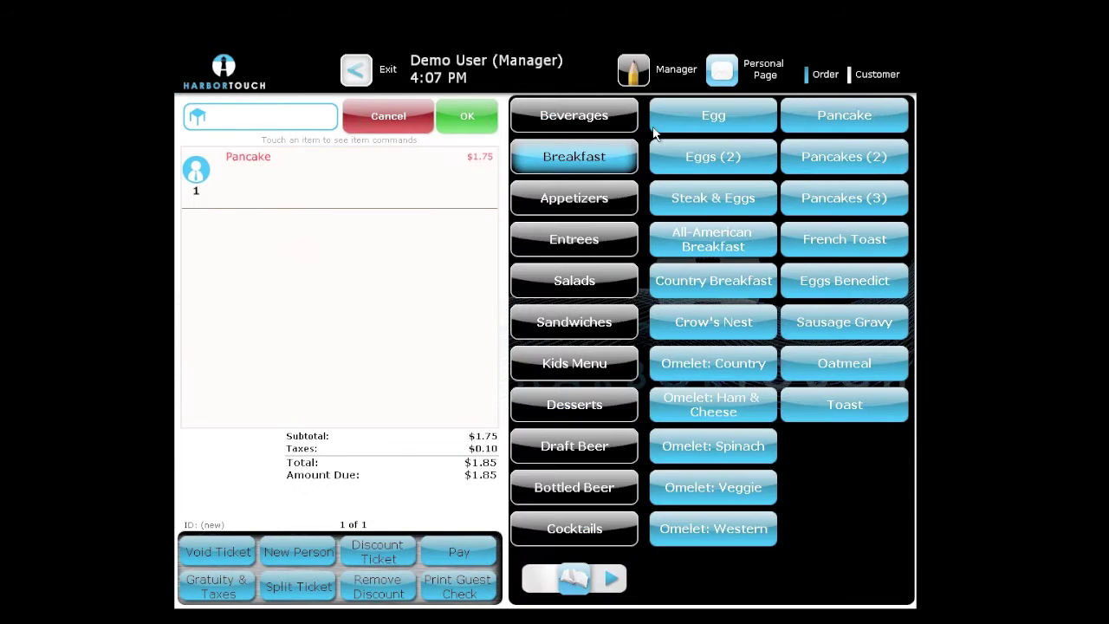
click(850, 112)
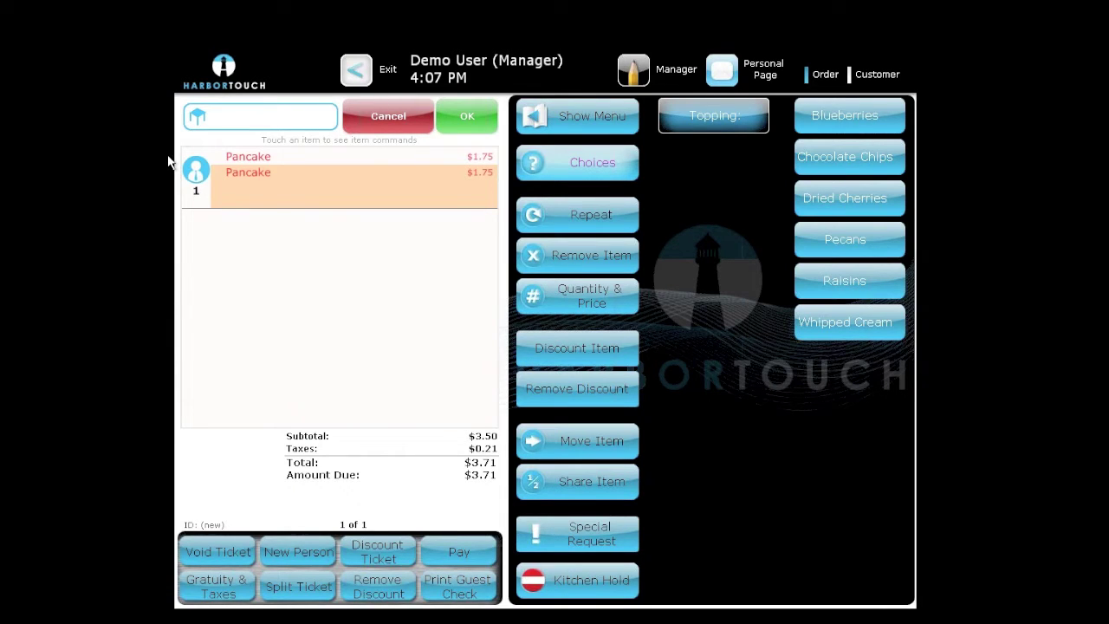
click(297, 555)
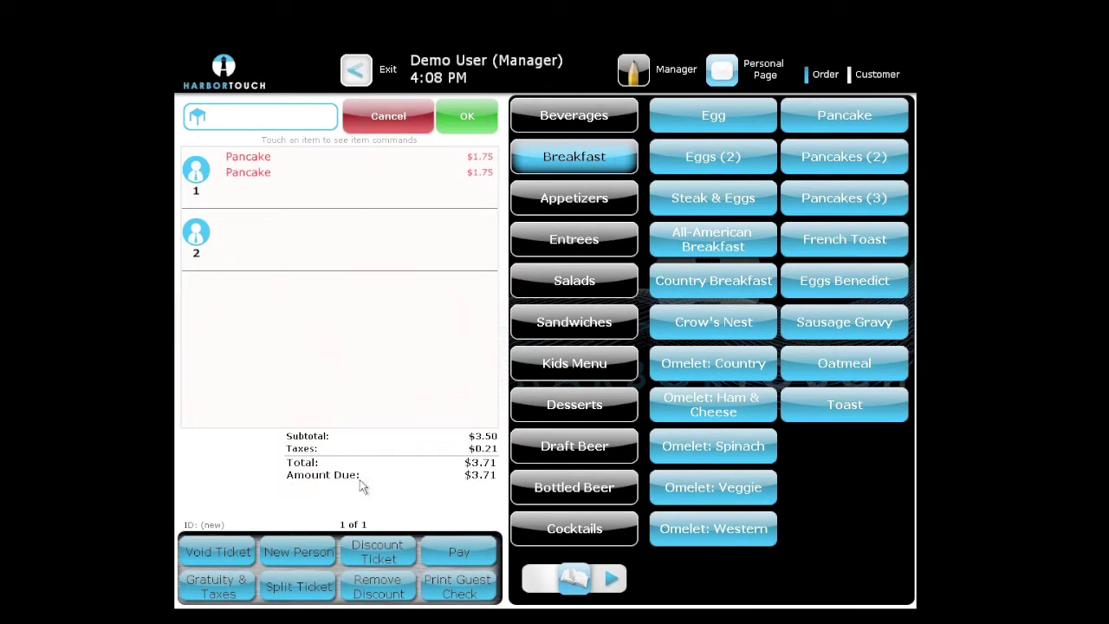
Step: Add a third guest and order Crow's Nest for guest 2
click(298, 549)
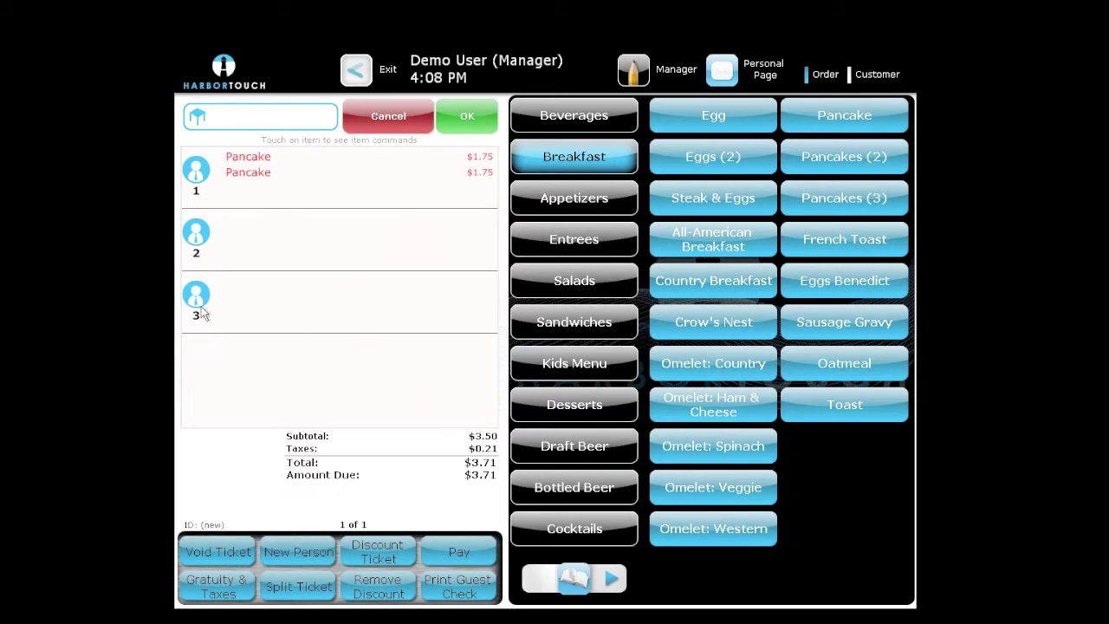
click(196, 253)
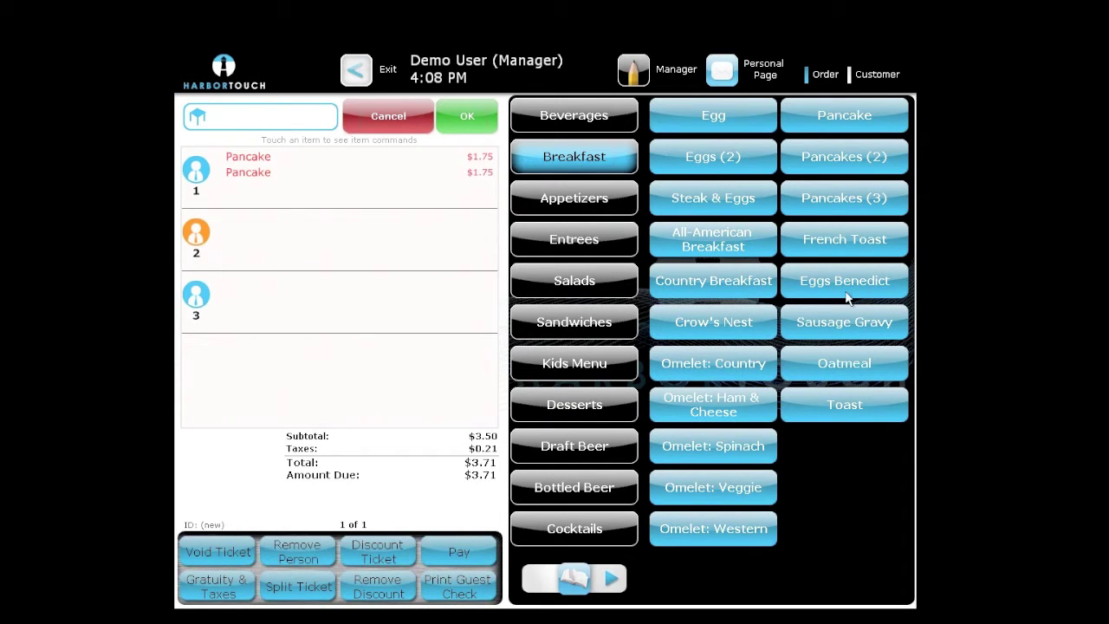
click(715, 311)
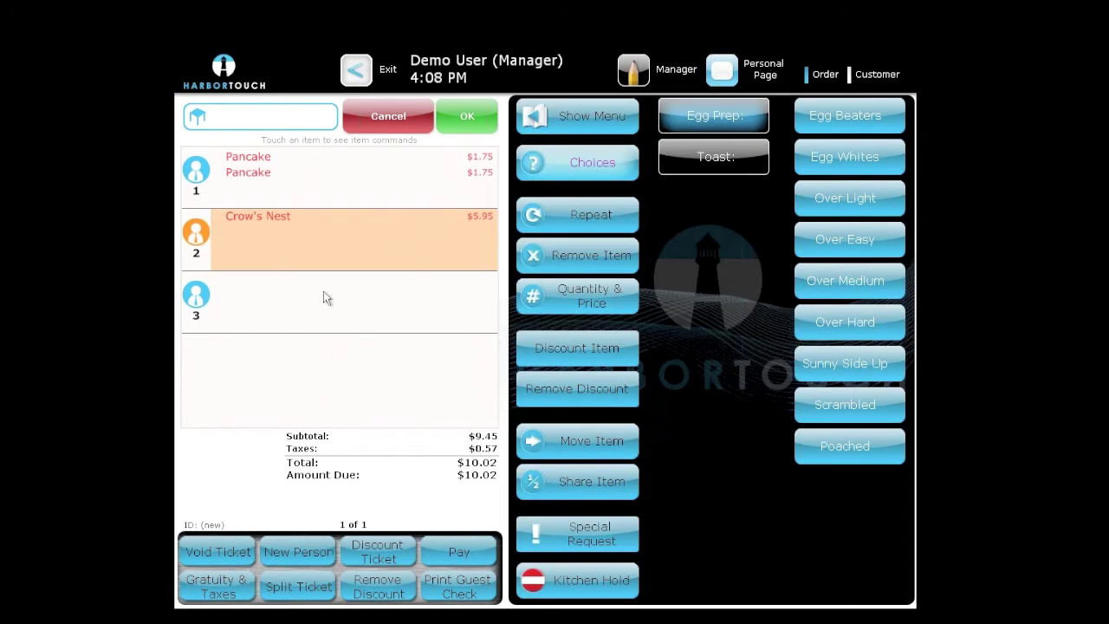
Step: Order Sausage Gravy and Eggs Benedict for guest 3, then select guests 1 and 2
click(196, 305)
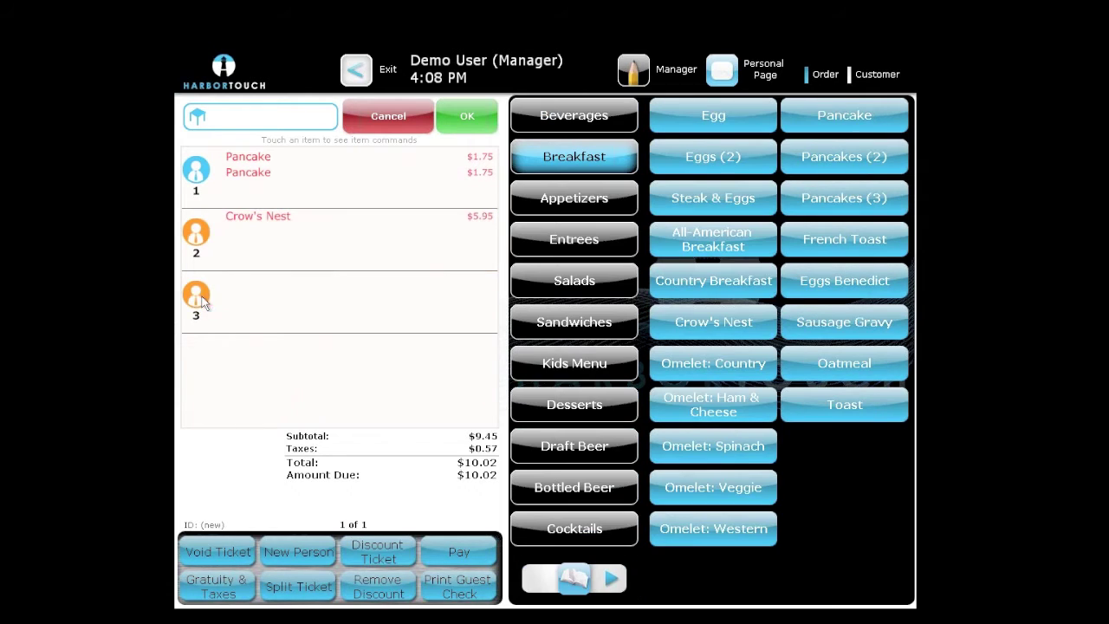
click(863, 323)
click(853, 274)
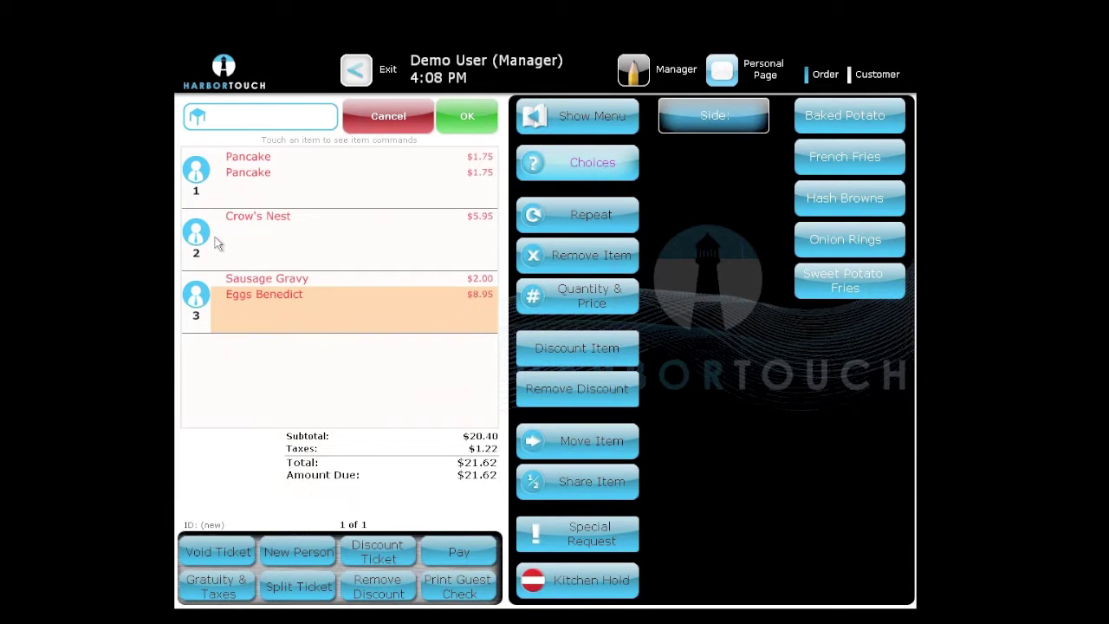
click(196, 172)
click(196, 232)
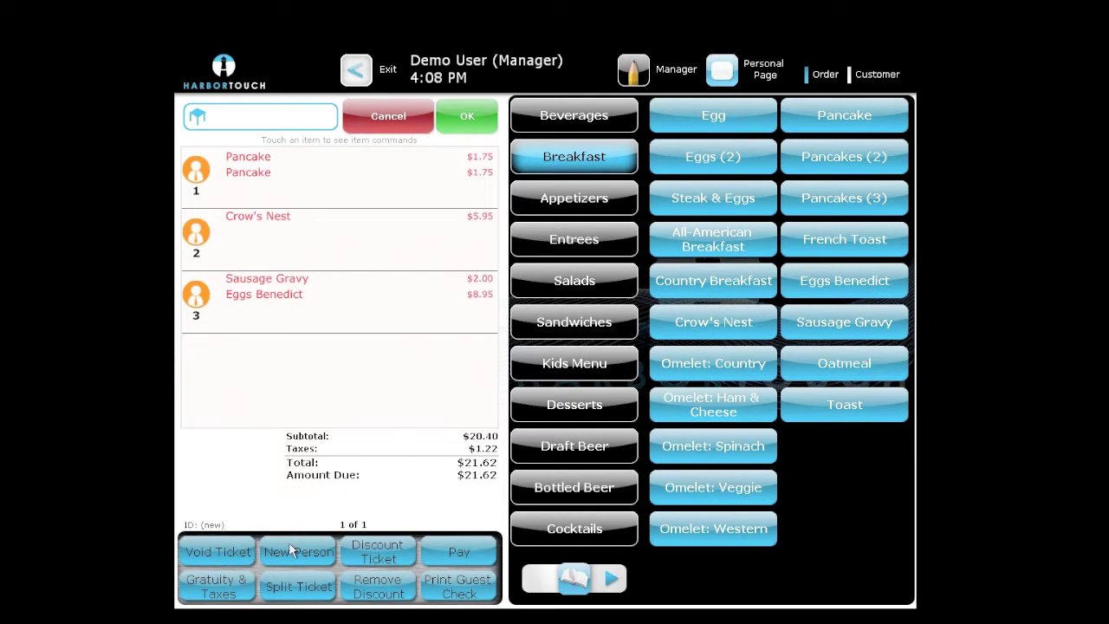
Step: Split selected people to new tickets: #87 $3.71, #87:2 $6.31, #87:3 $11.61
click(291, 589)
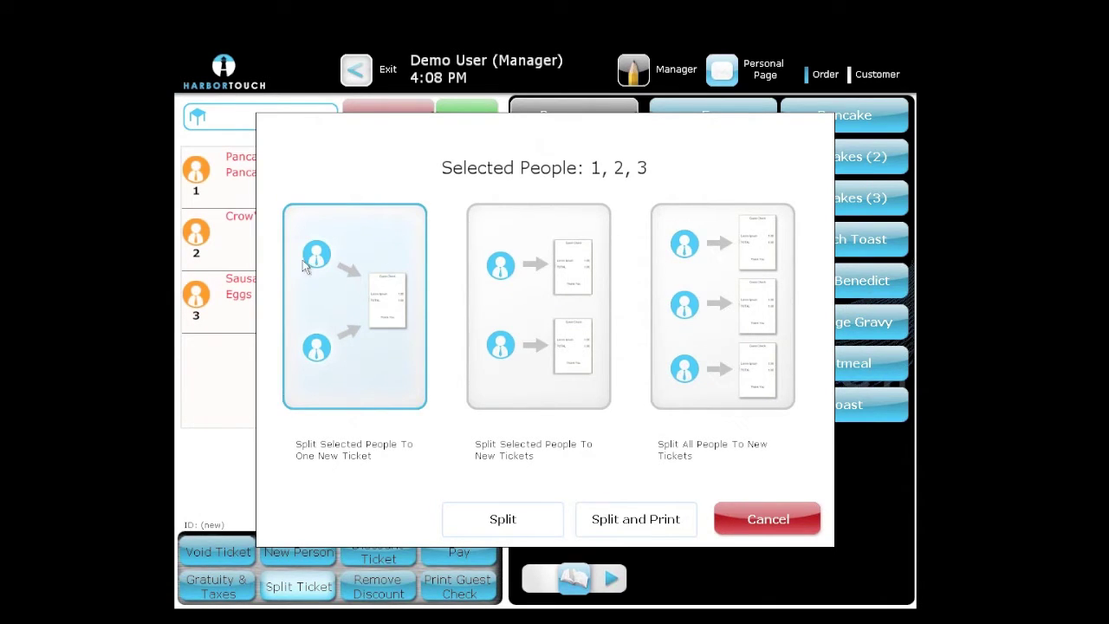
click(544, 329)
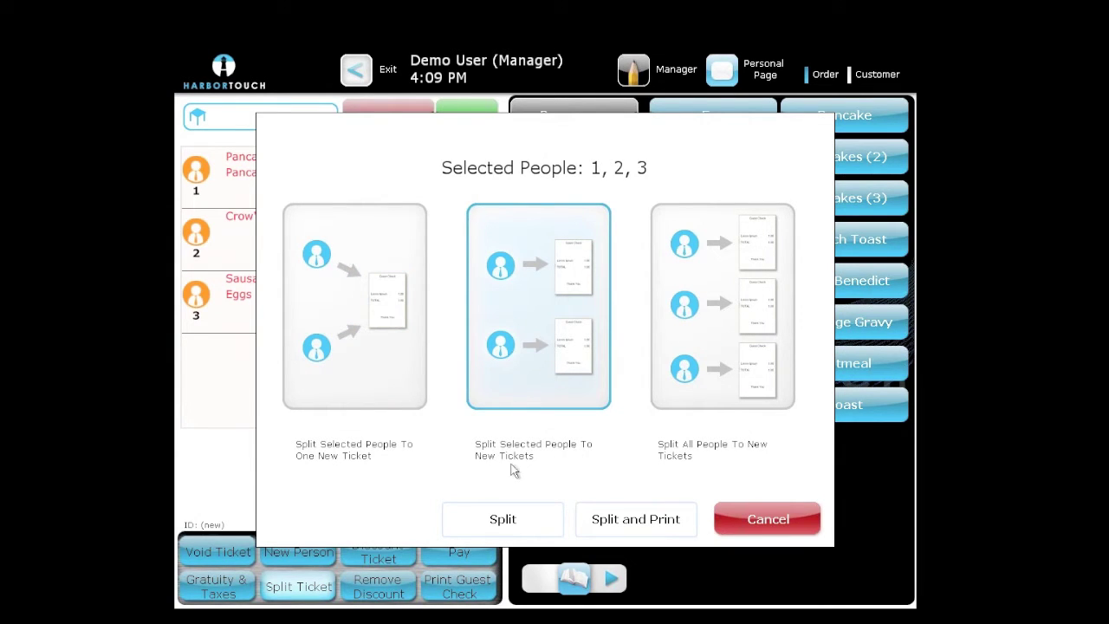
click(503, 519)
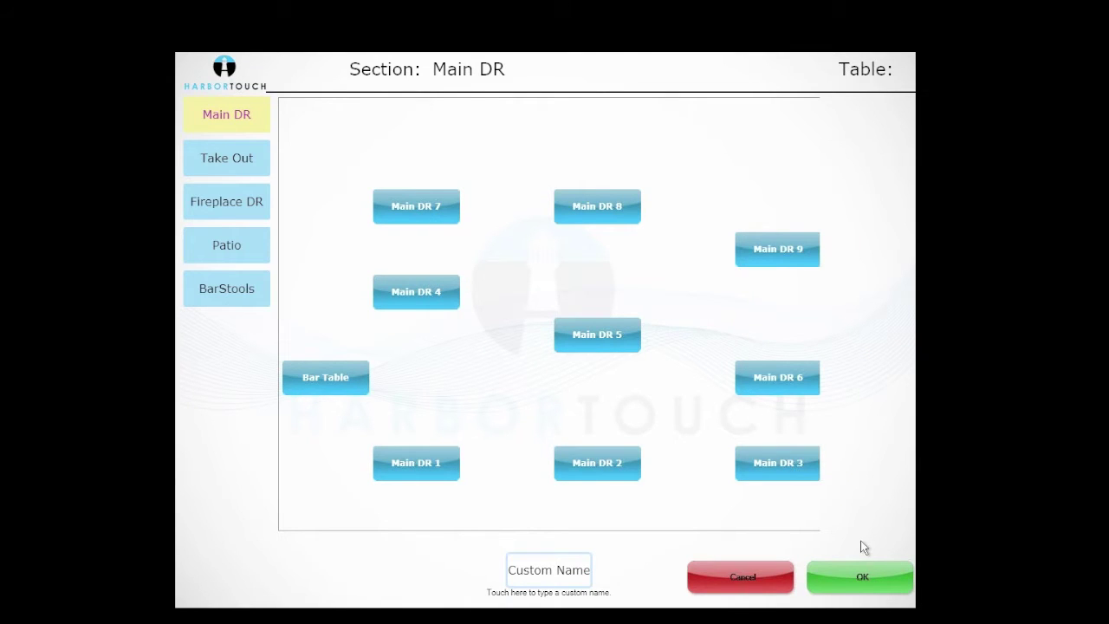
click(871, 576)
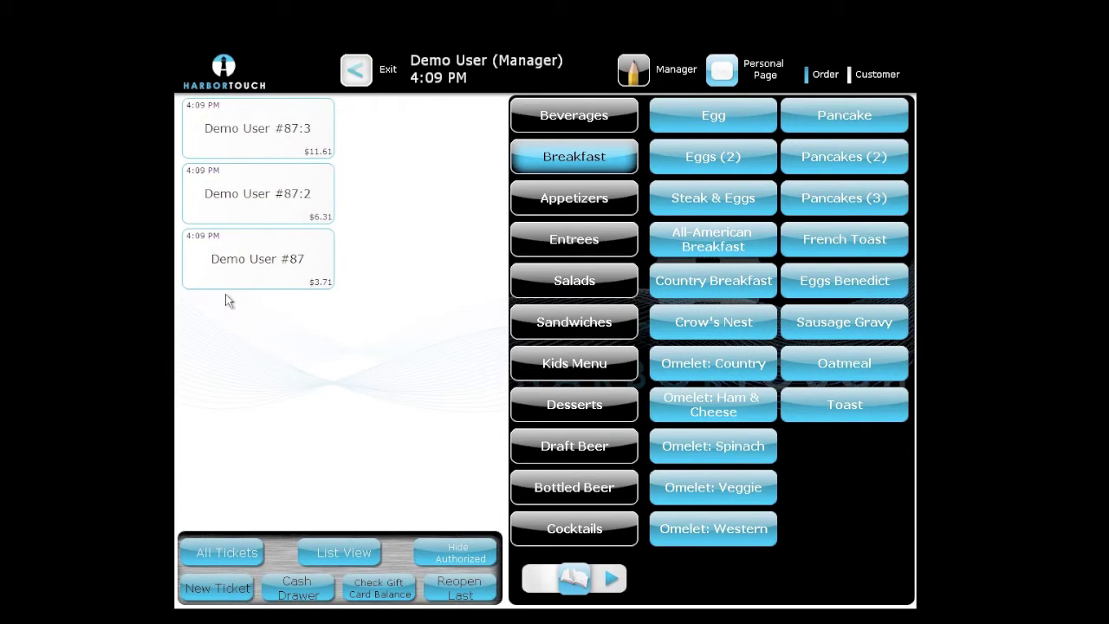
Step: Void the Pancake, Crow's Nest and Sausage Gravy/Eggs Benedict tickets with reason Testing
click(291, 260)
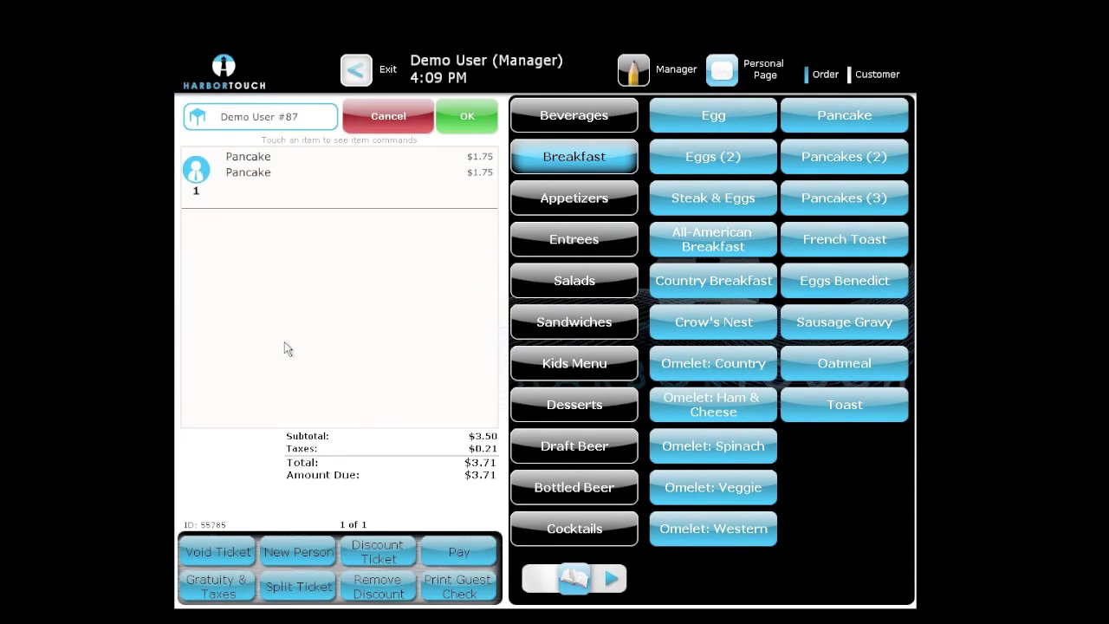
click(217, 549)
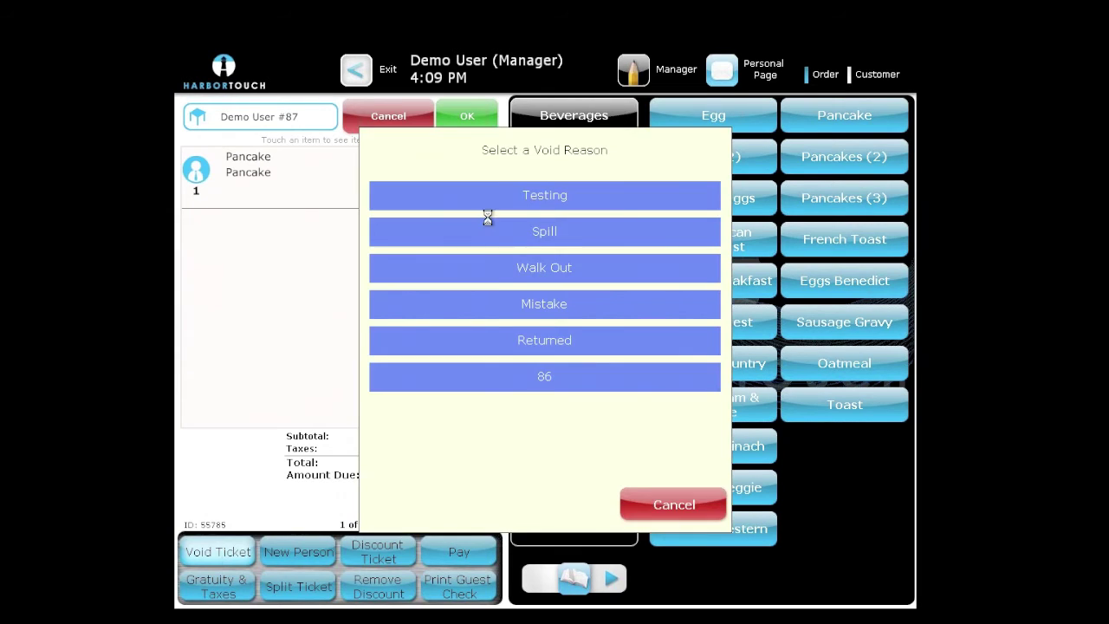
click(488, 218)
click(228, 211)
click(223, 540)
click(494, 214)
click(242, 145)
click(212, 555)
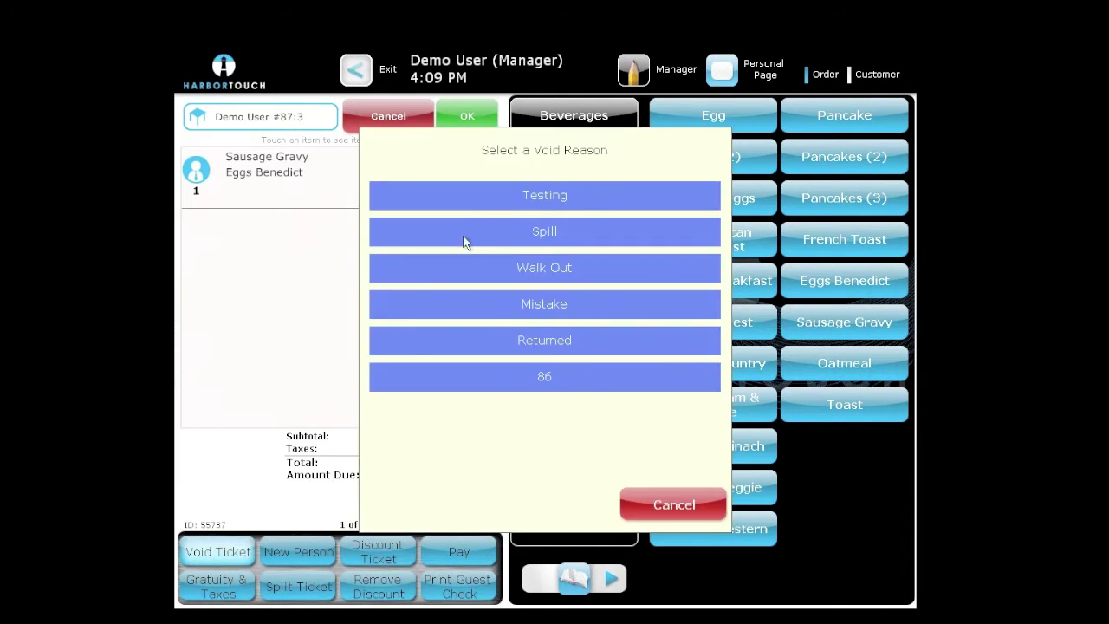
click(500, 205)
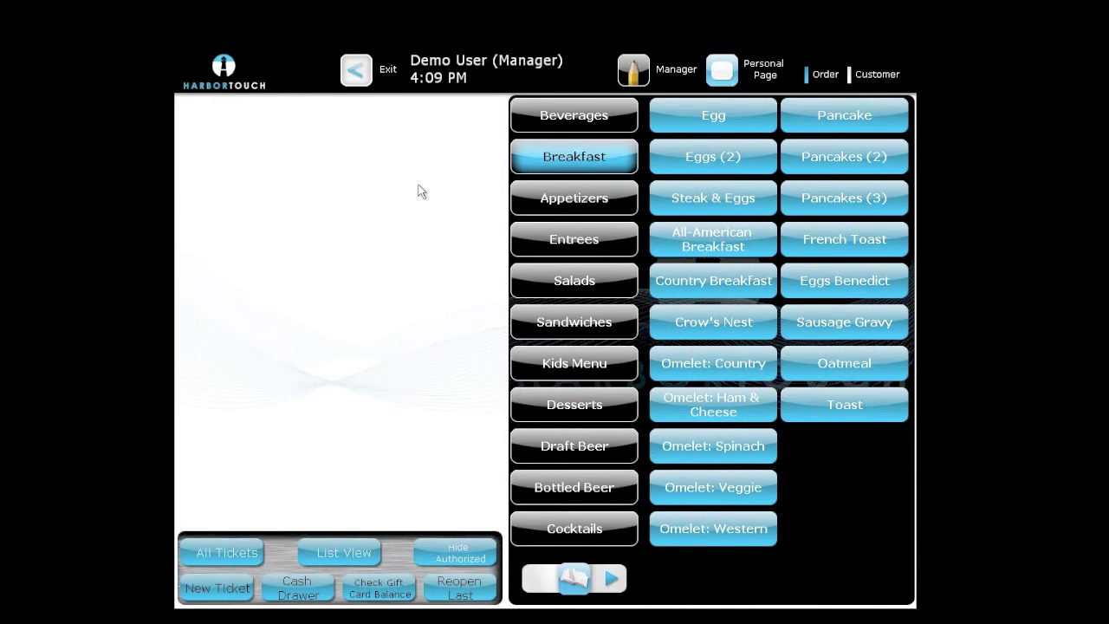